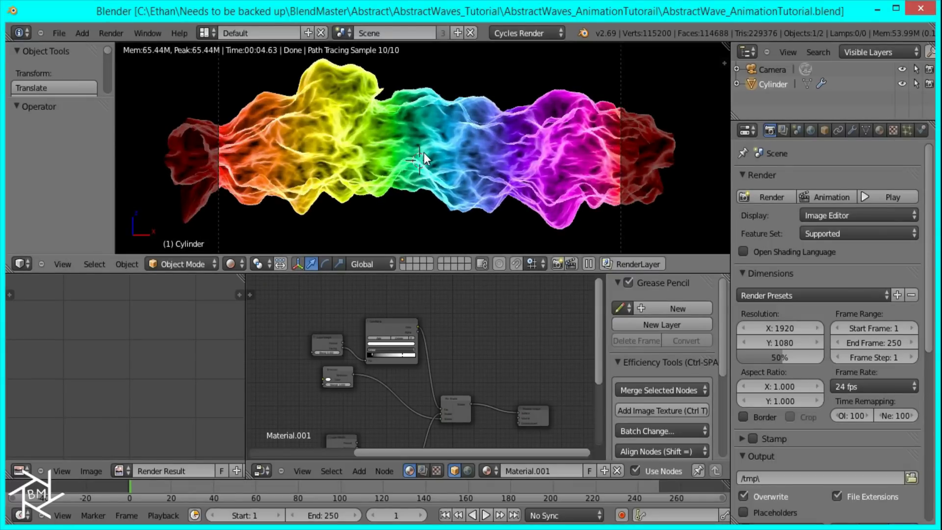
Step: Play the AbstractWave_AnimationTest video briefly and close the player
key("z")
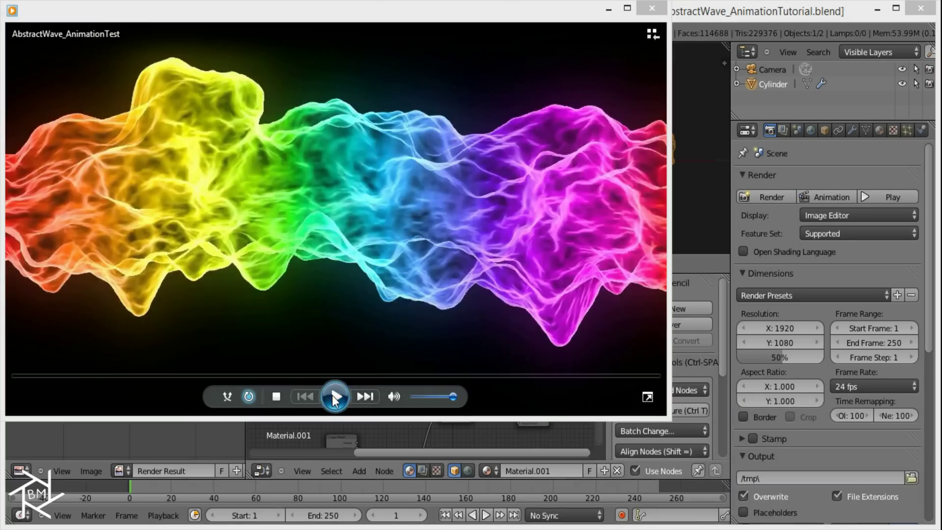
left_click(333, 395)
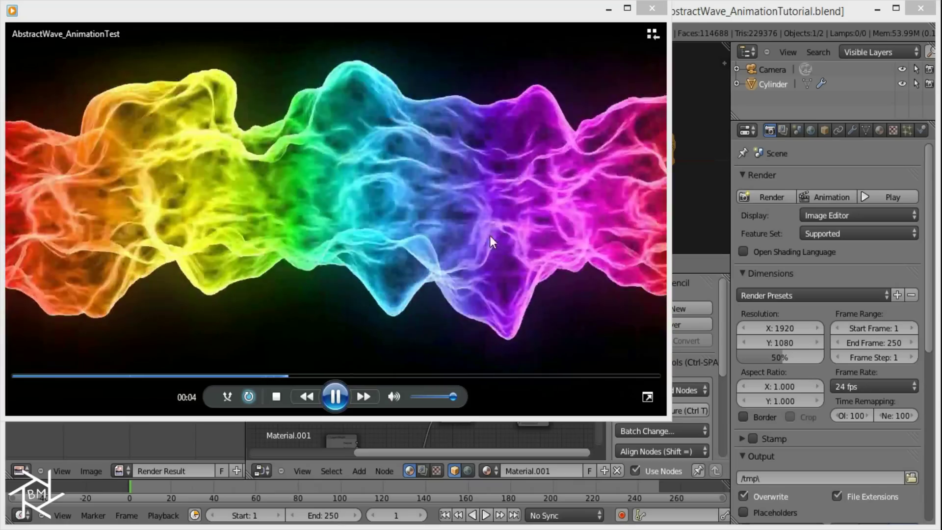
left_click(336, 397)
left_click(652, 8)
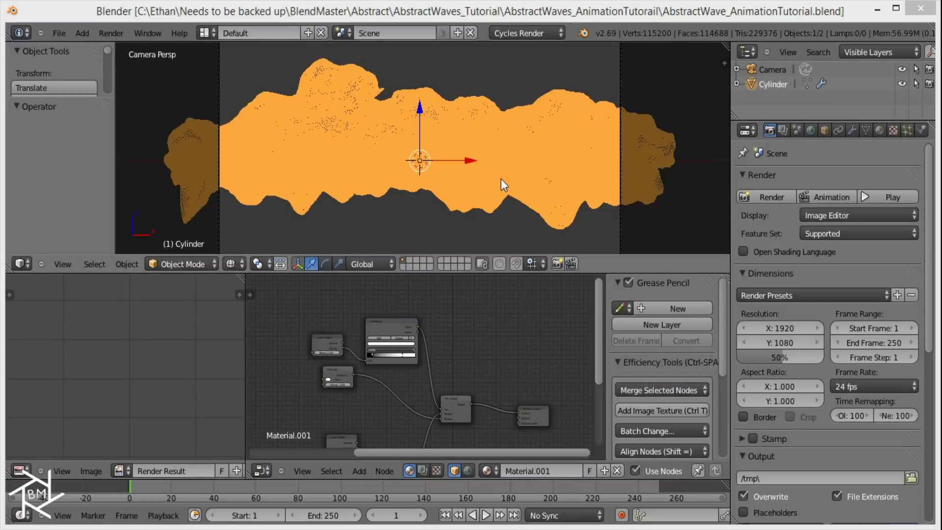
Step: Switch the viewport to solid shading and add a Plain Axes empty at the origin
key("z")
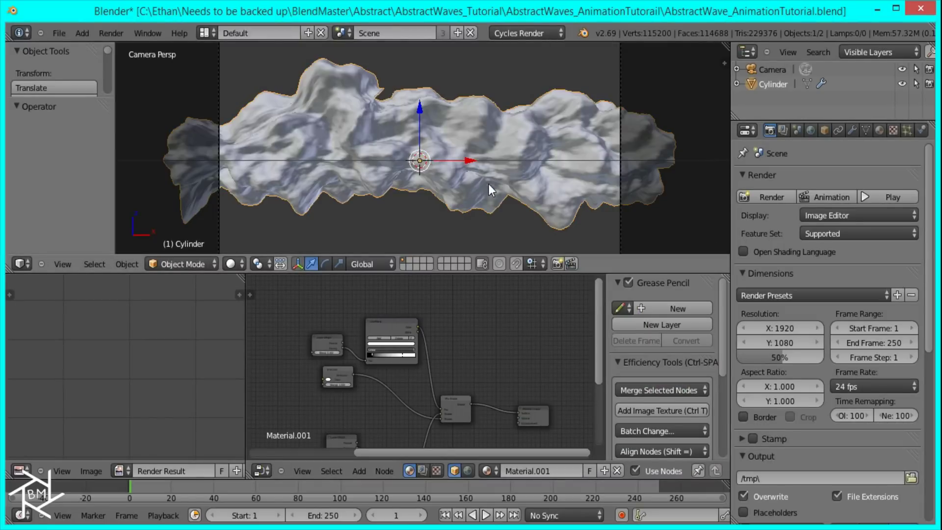
key("shift+a")
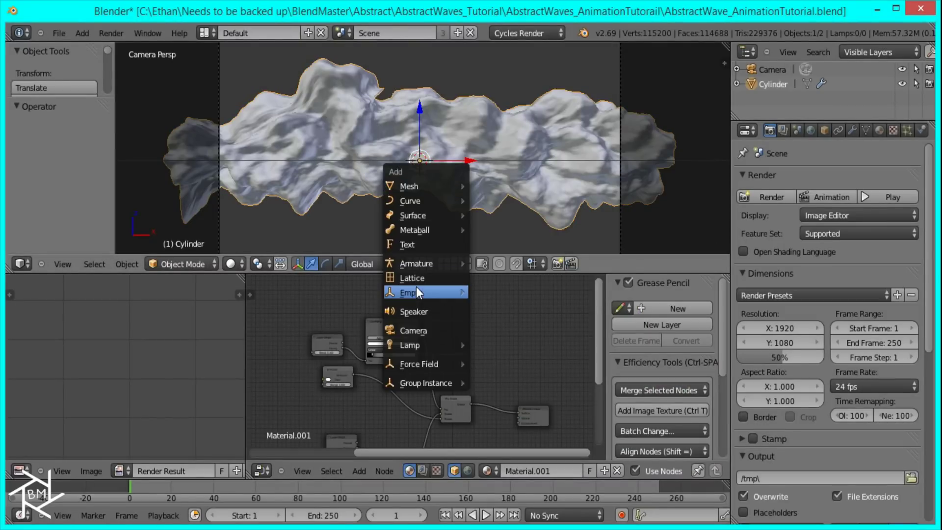
left_click(496, 292)
scroll(409, 163, "down", 5)
scroll(444, 173, "up", 1)
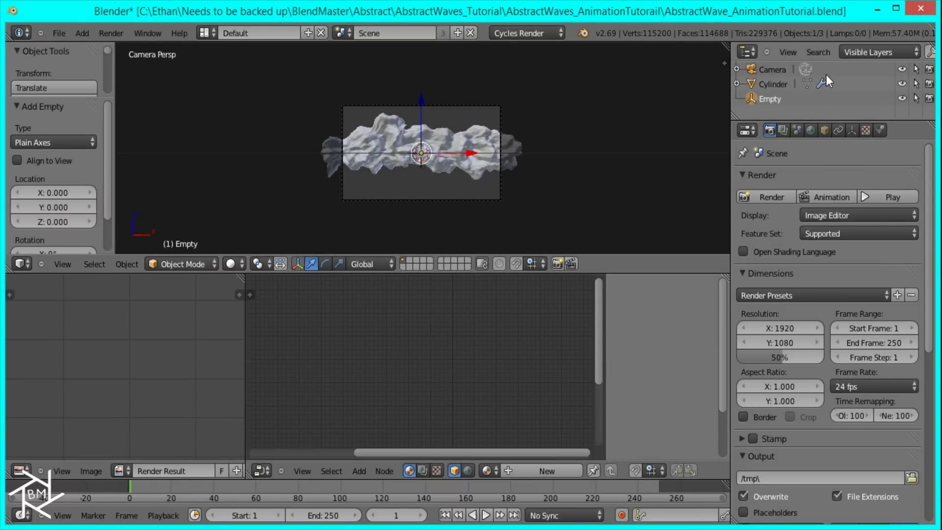
Step: Turn off viewport display for the first two subdivision surface modifiers on the Cylinder
left_click(774, 84)
left_click(852, 131)
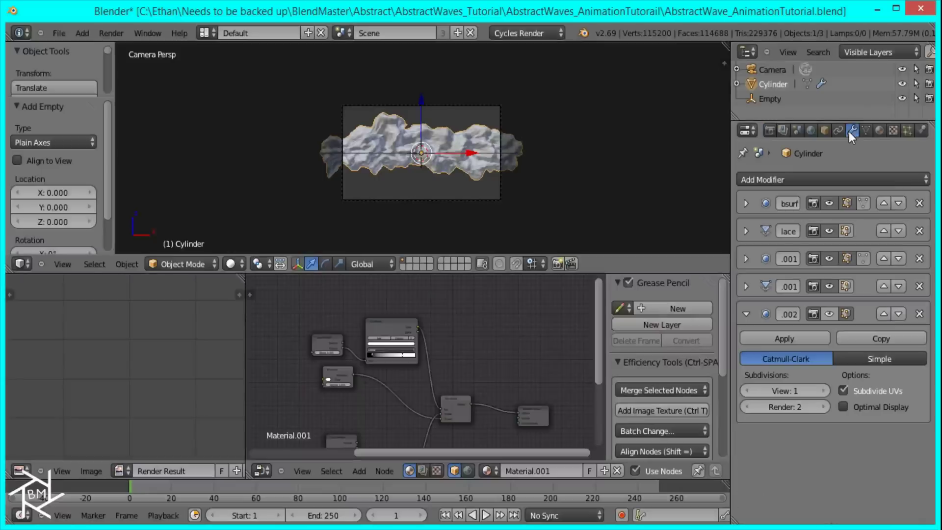
left_click(828, 203)
left_click(830, 258)
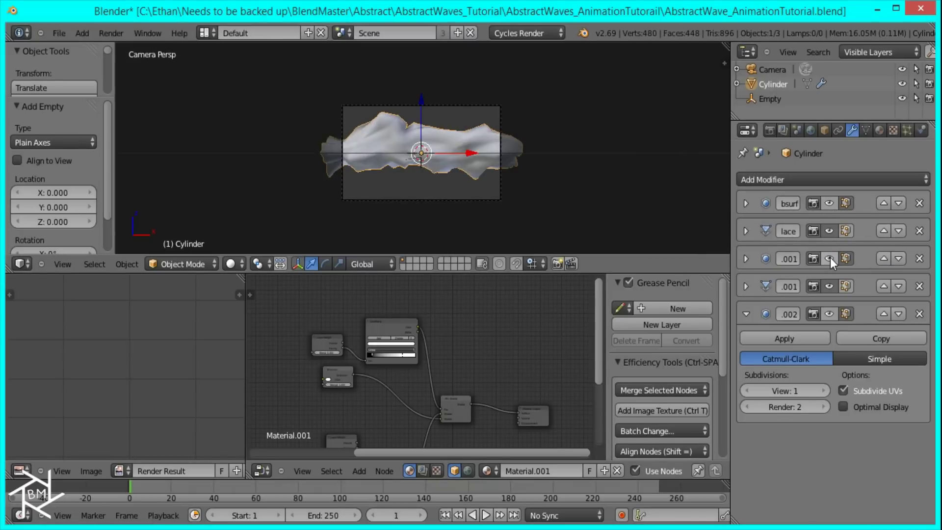
scroll(446, 164, "up", 2)
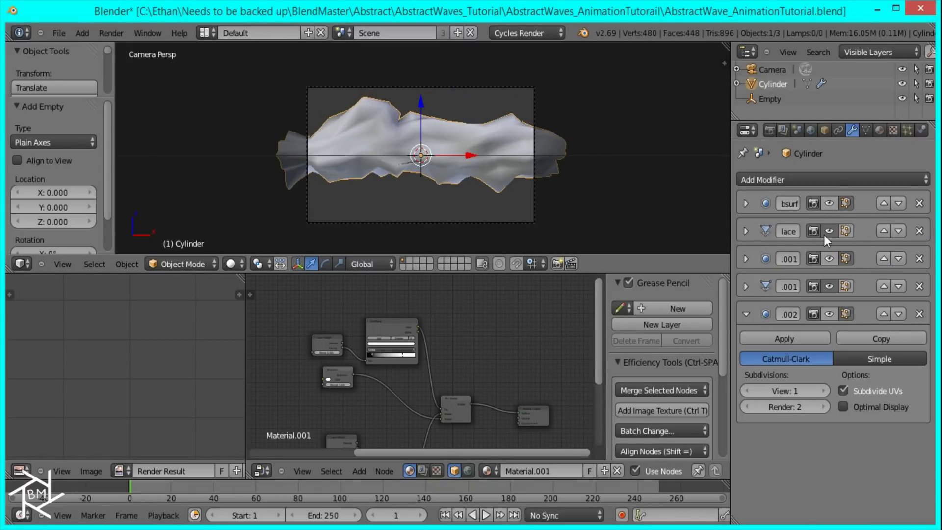
Step: Set the texture coordinates of both of the Cylinder's Displace modifiers to Object
left_click(746, 230)
left_click(745, 407)
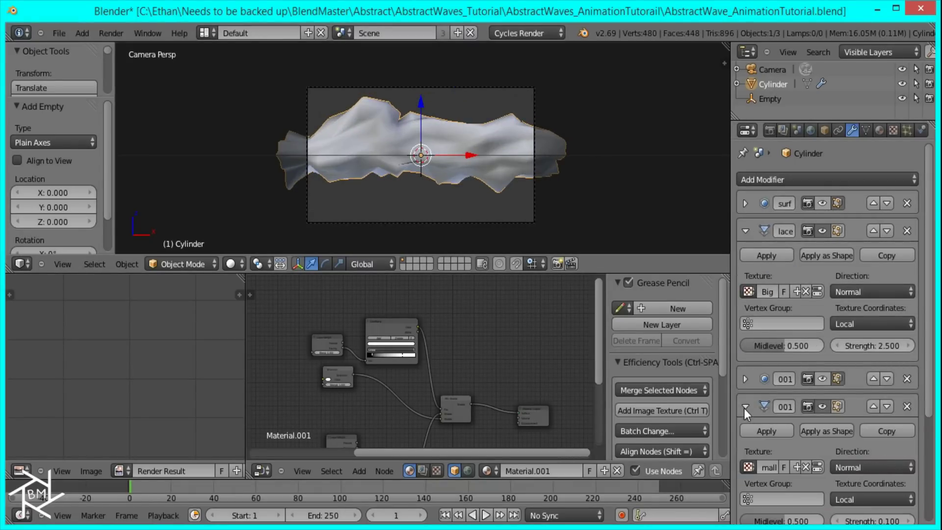
left_click(853, 325)
left_click(846, 278)
scroll(867, 456, "down", 3)
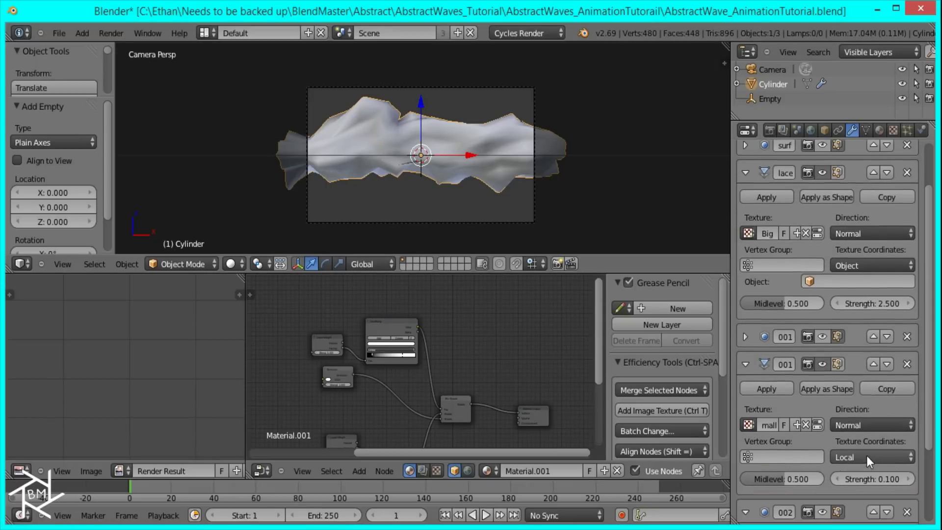
left_click(863, 458)
left_click(855, 410)
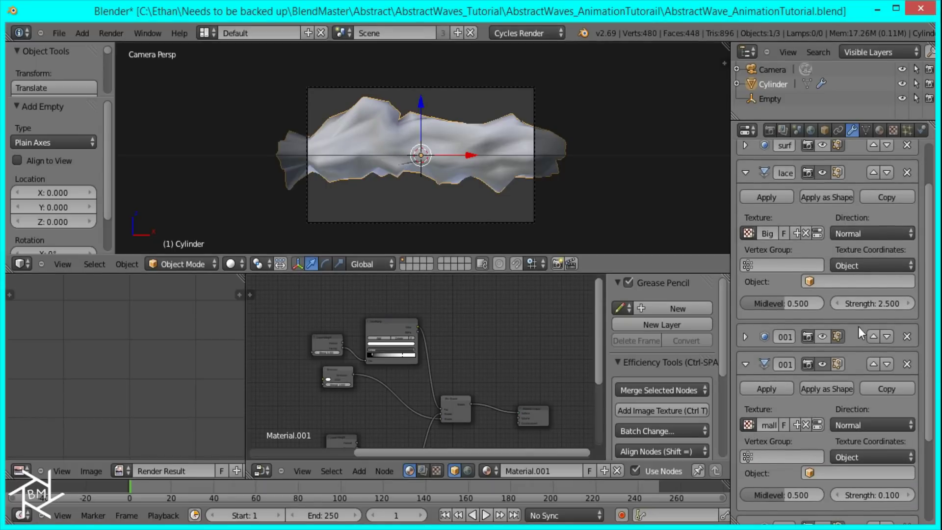
Step: Assign the Empty as the texture coordinate object in both Displace modifiers
left_click(846, 278)
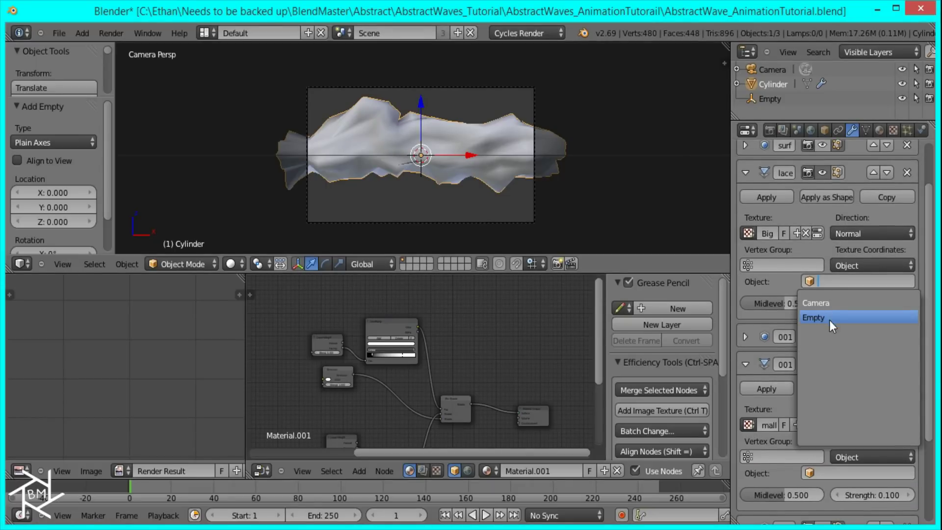
left_click(829, 320)
left_click(832, 472)
left_click(824, 330)
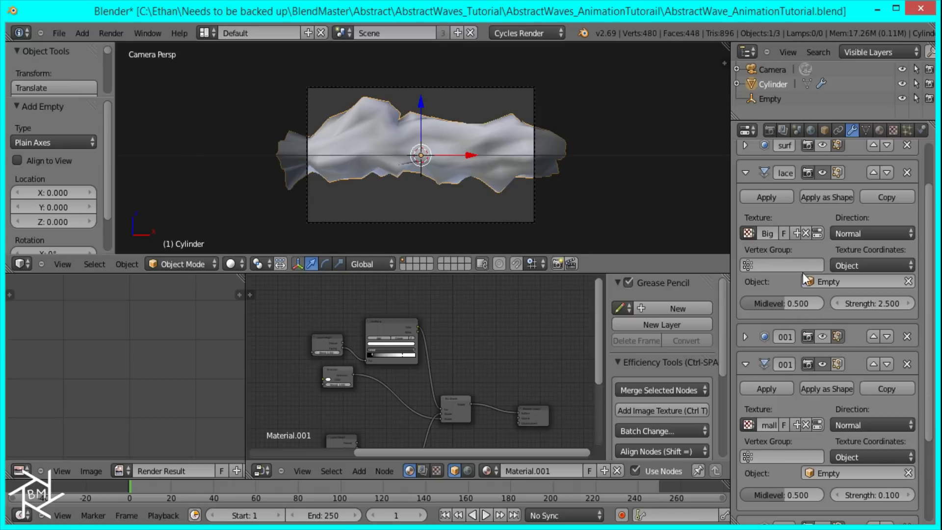
Step: Move the Empty to about X -5.55, Z -3.24 and insert a Location keyframe at frame 1
left_click(770, 98)
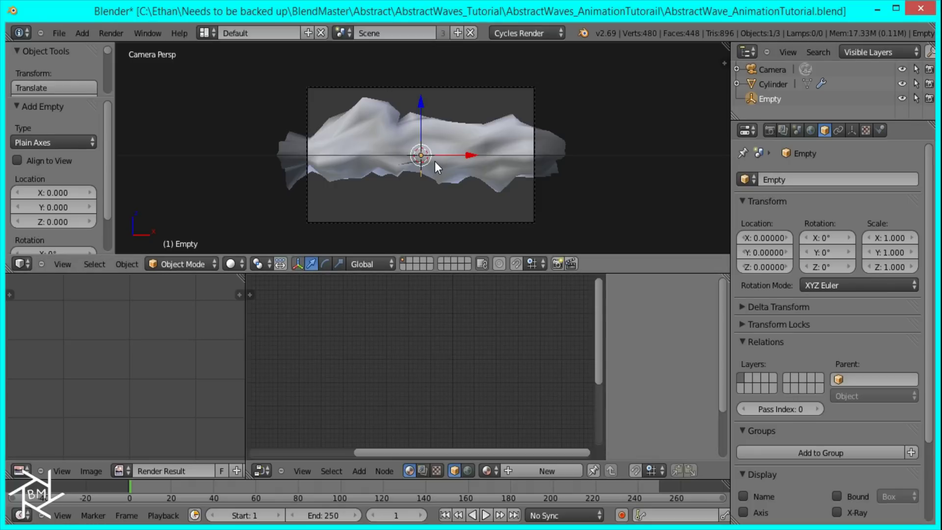
key("g")
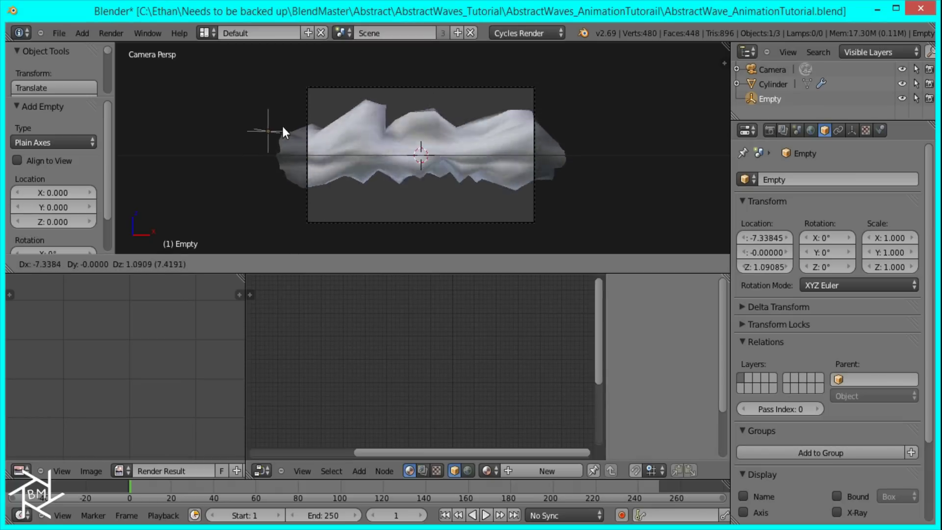
key("Escape")
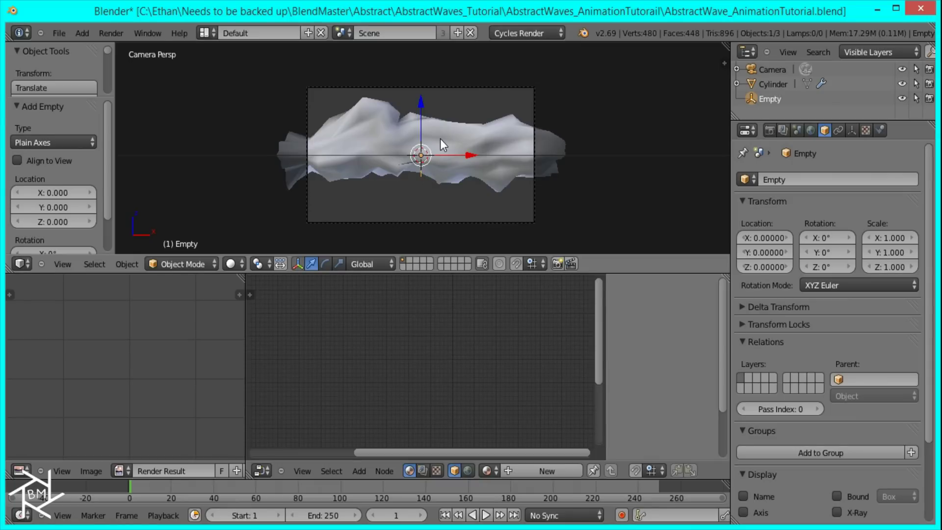
key("g")
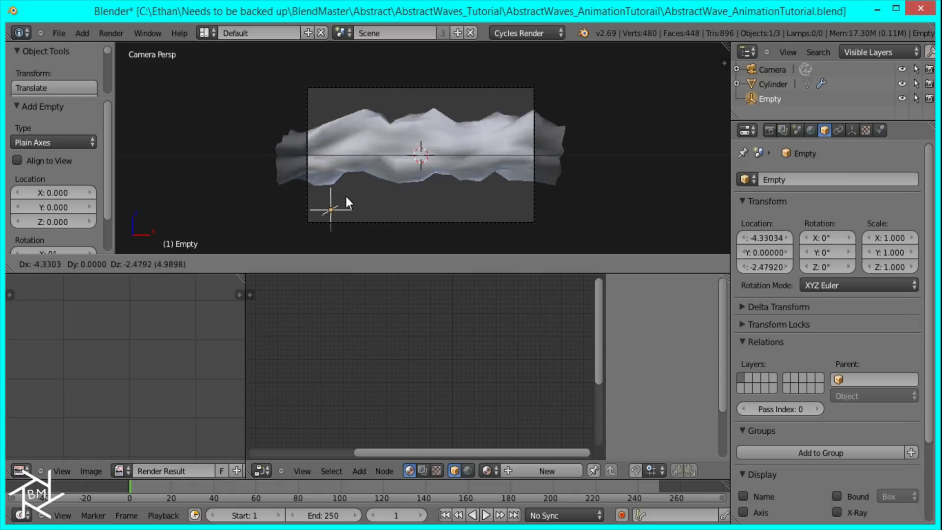
left_click(325, 210)
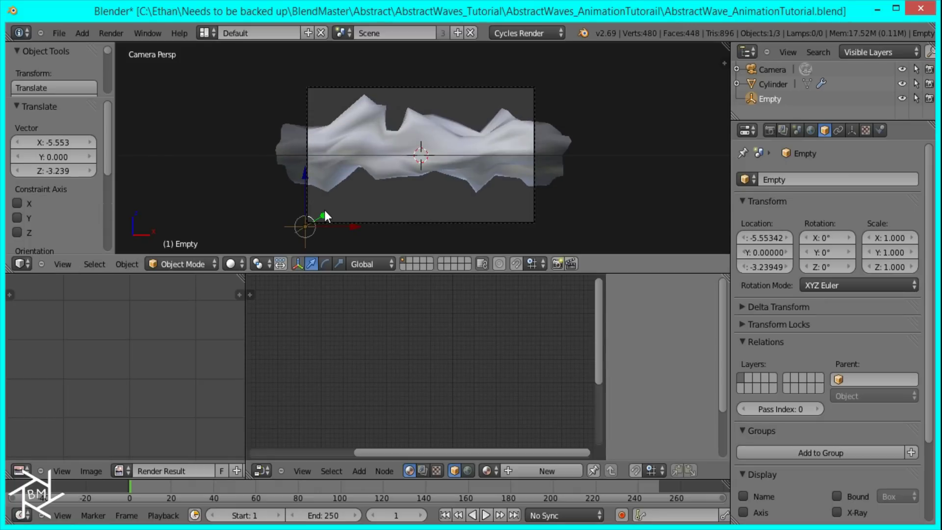
key("i")
left_click(375, 183)
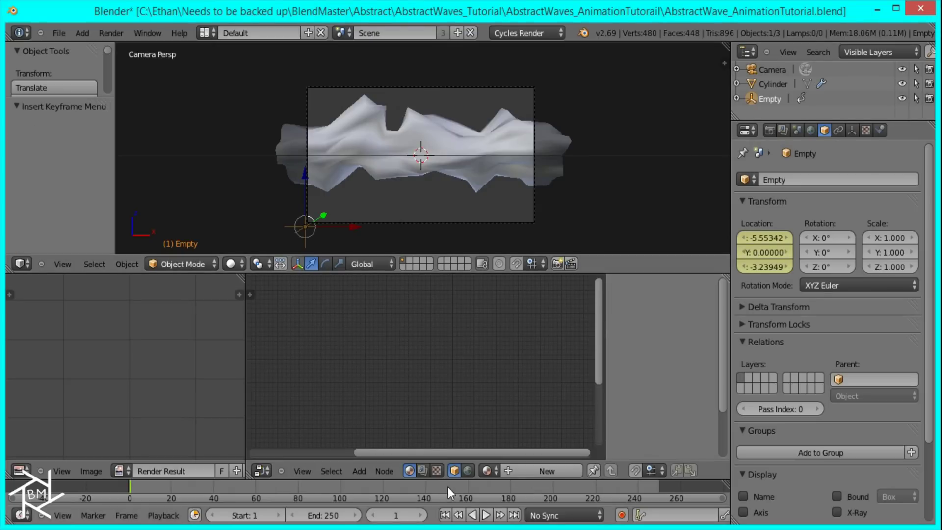
Step: Set the animation's end frame to 175
left_click(331, 514)
type("175")
key("Return")
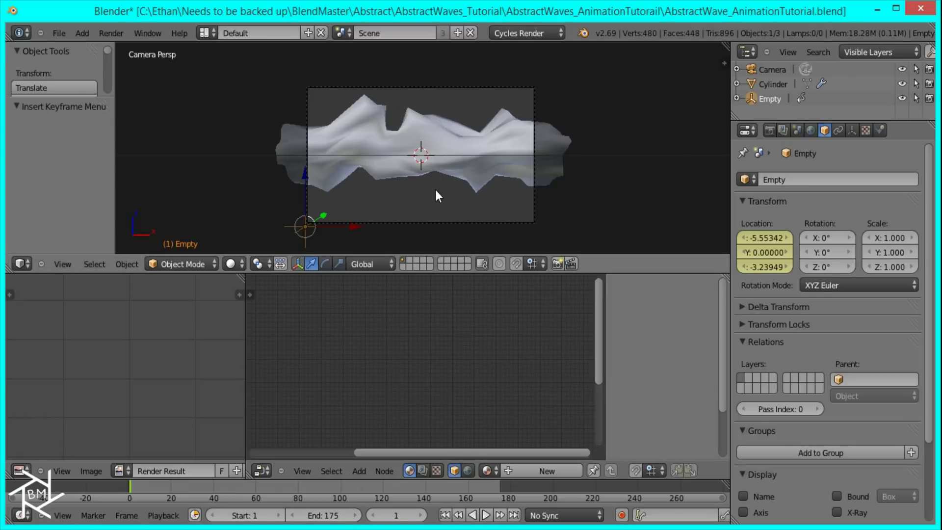
Step: At frame 175, move the Empty to about X 5.52, Z 3.24 and insert a Location keyframe
key("shift+Right")
key("g")
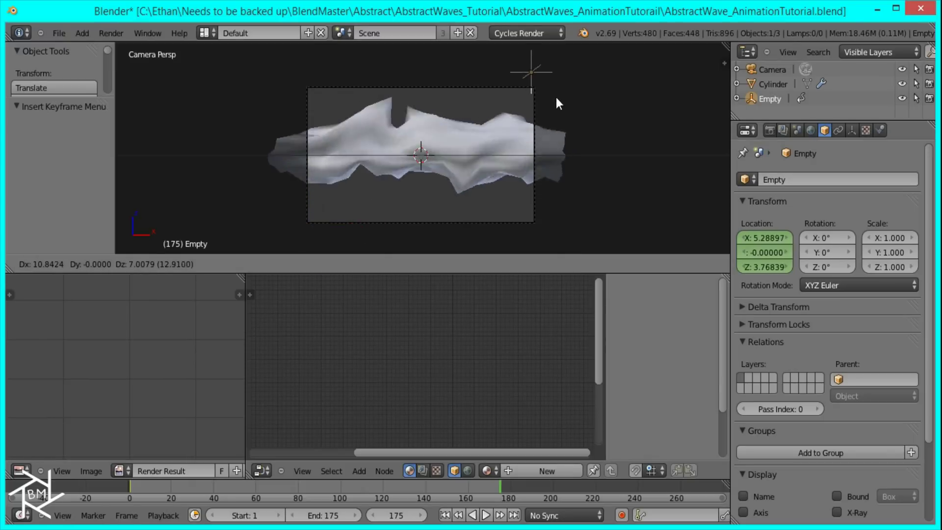
left_click(558, 104)
key("i")
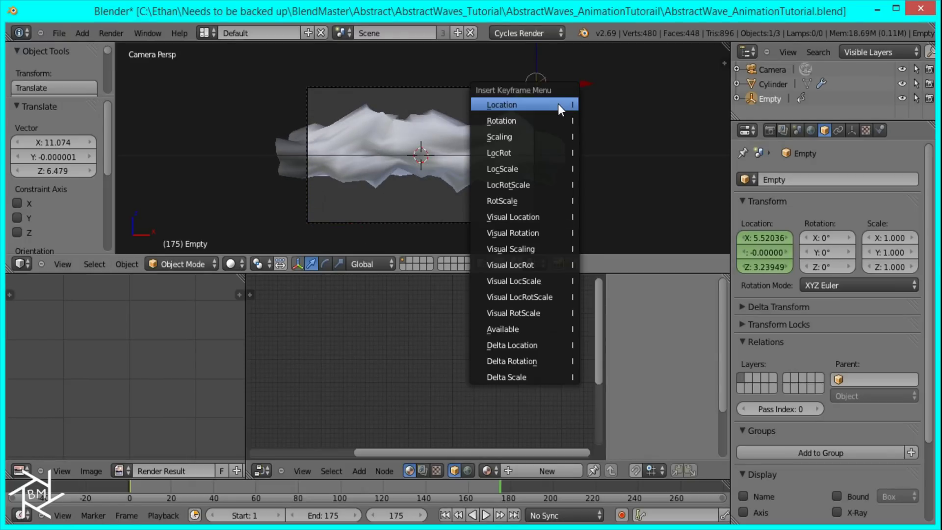
left_click(557, 104)
Step: With the animation playing, change the node editor area to the Graph Editor and set the Empty's keyframe handles to Vector
key("alt+a")
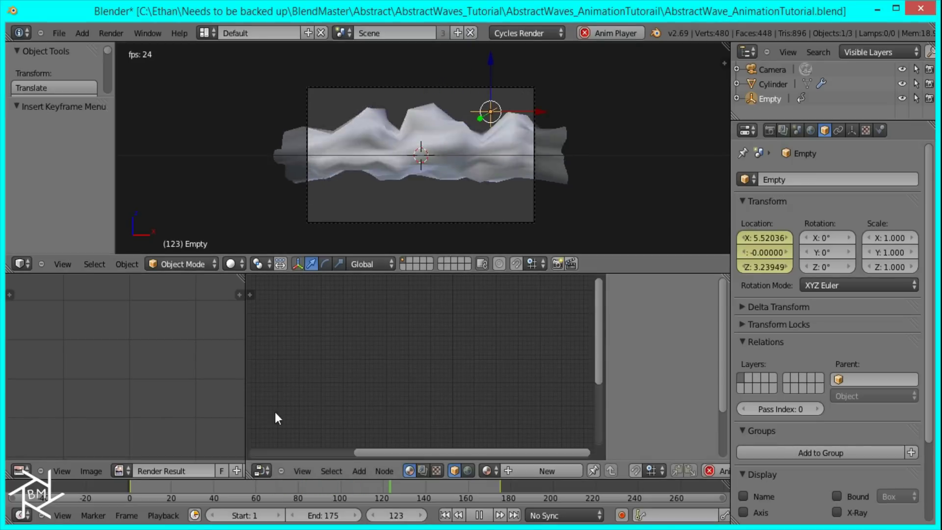
left_click(262, 471)
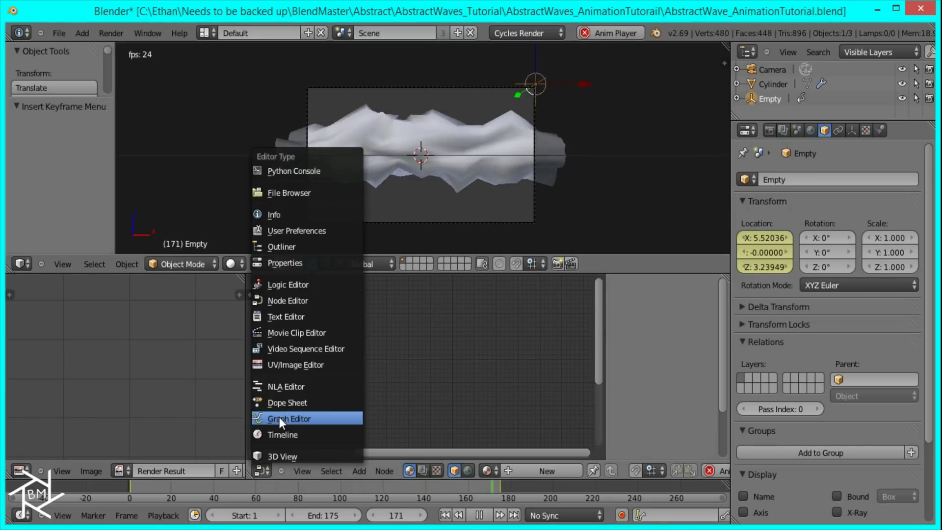
left_click(279, 418)
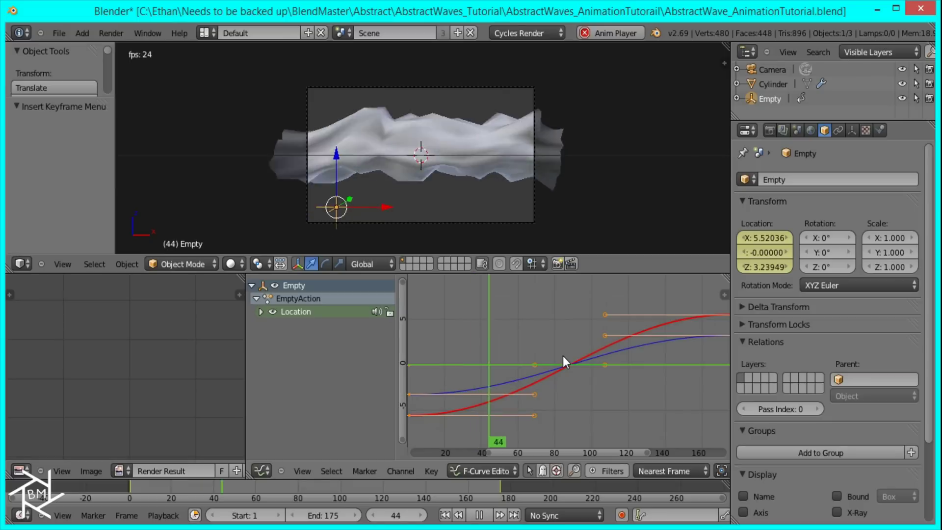
key("v")
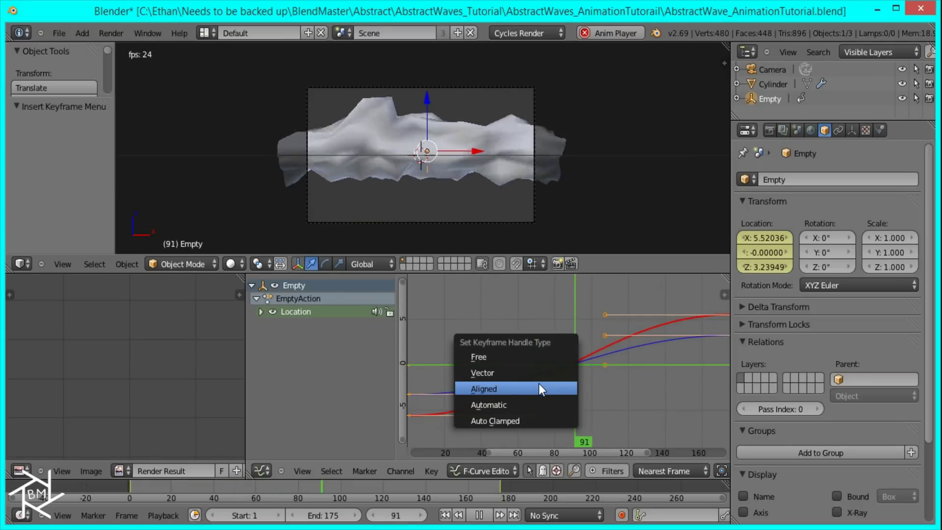
left_click(522, 371)
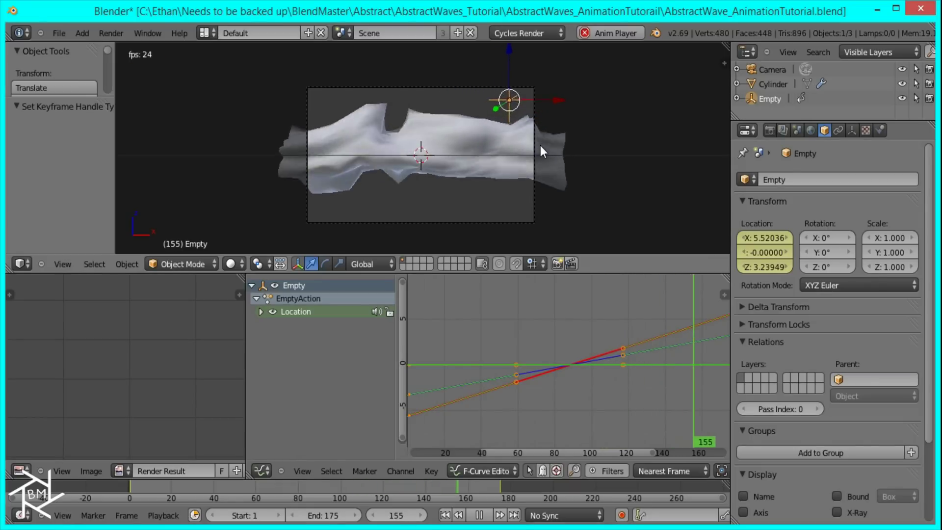
Step: Stop the animation playback and set the render output file format to H.264
key("z")
key("z")
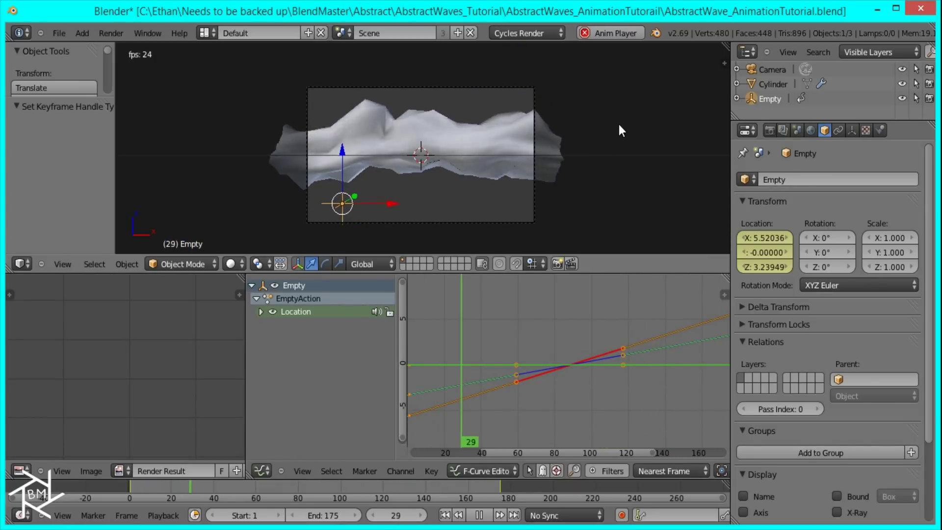
key("alt+a")
left_click(769, 131)
scroll(805, 275, "down", 5)
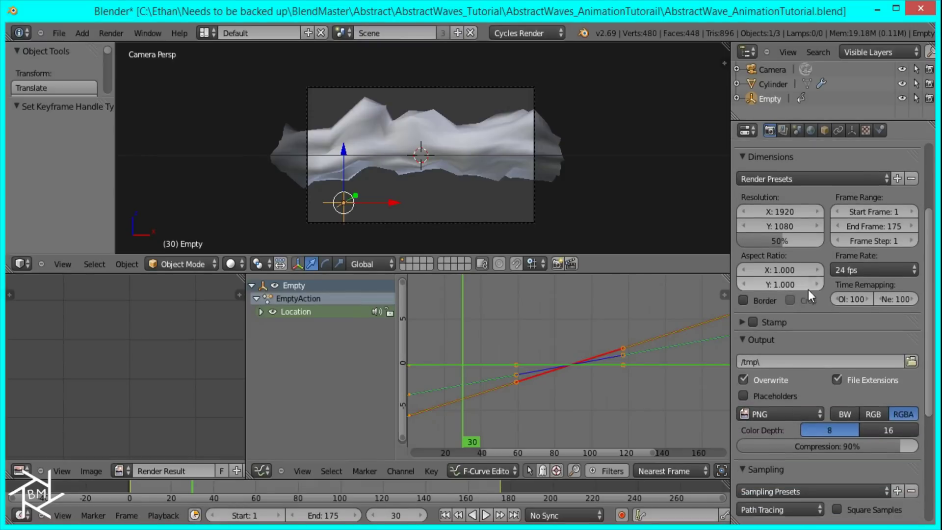
left_click(774, 414)
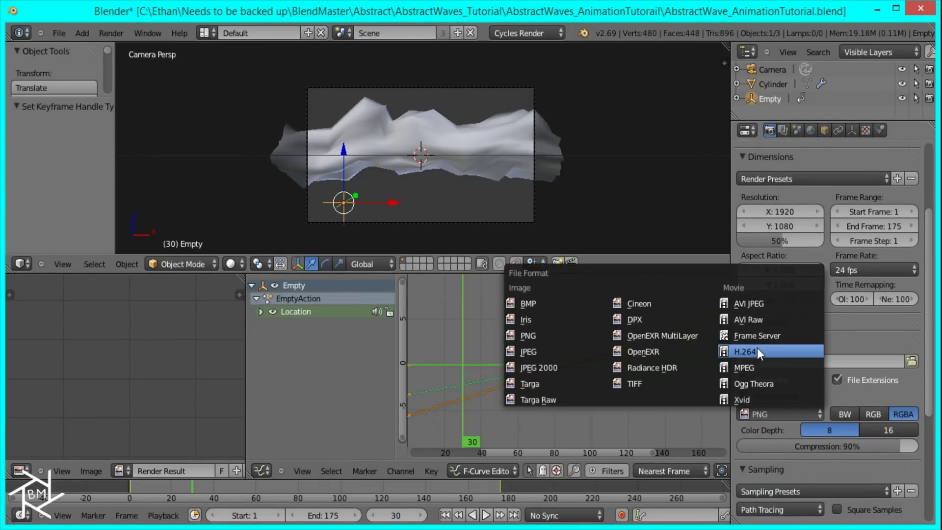
left_click(758, 349)
Step: Browse for the render output location and open the BlendMaster/Abstract/AbstractWaves_Tutorial/AbstractWaves_AnimationTutorail folder
left_click(911, 359)
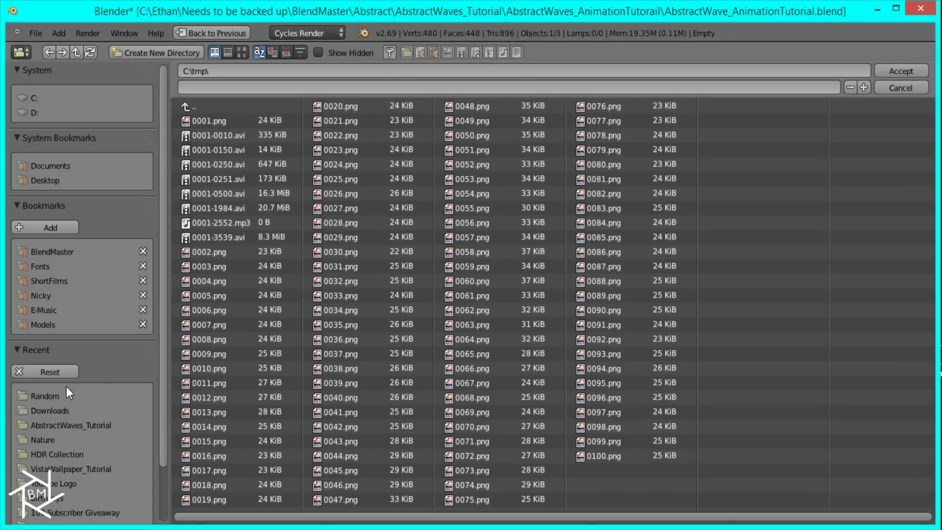
left_click(58, 249)
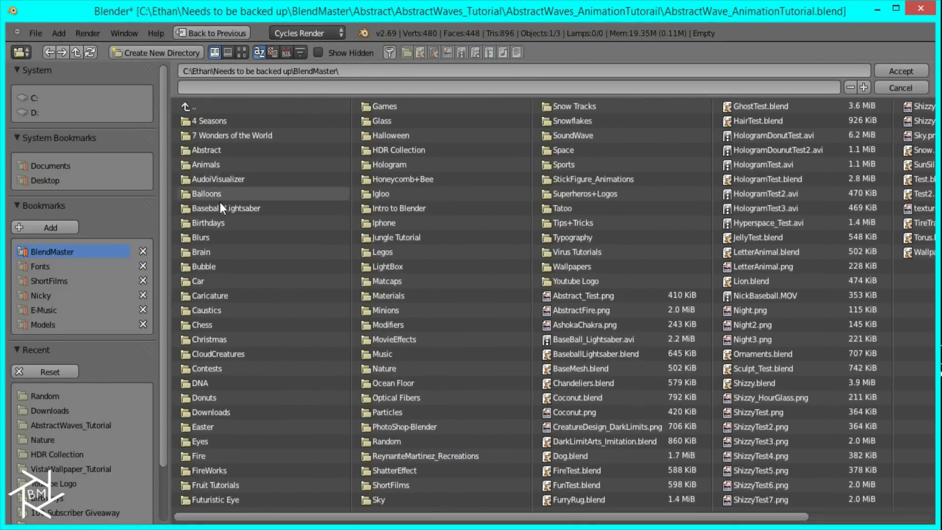
left_click(211, 150)
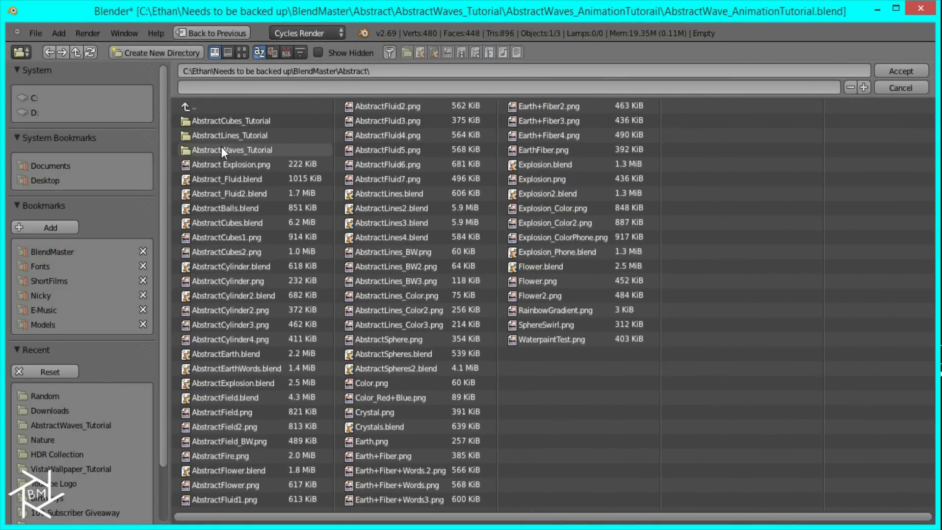
left_click(222, 150)
left_click(219, 120)
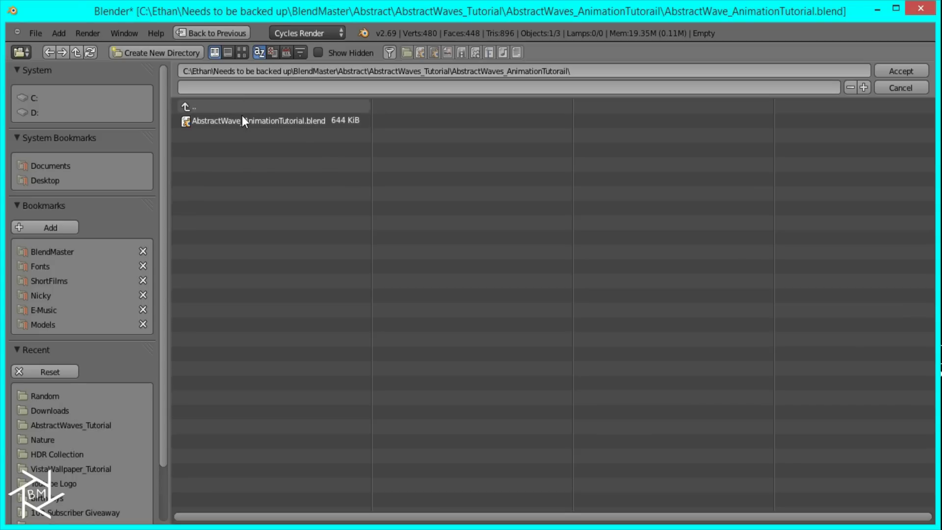
Step: Name the output file Animation in this folder and accept it as the render output path
left_click(242, 121)
left_click_drag(331, 87, 141, 91)
type("Animation")
key("Return")
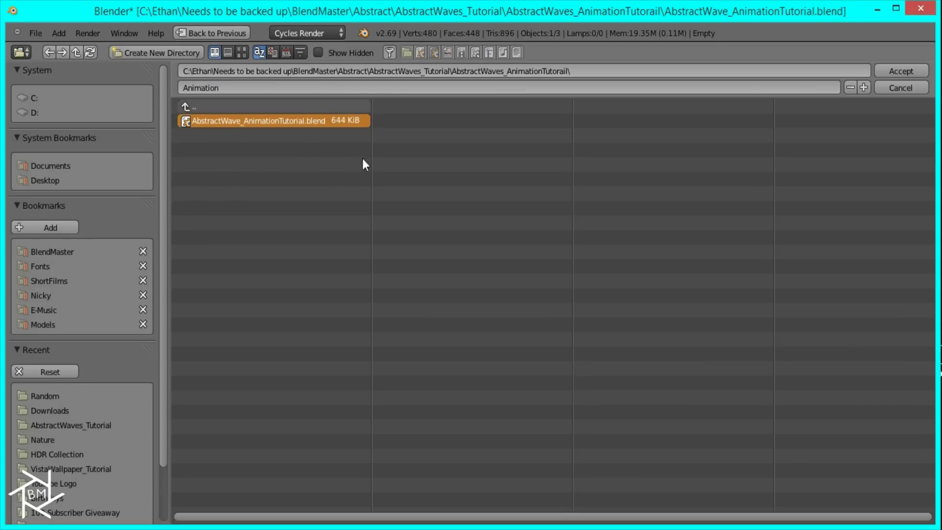
left_click(901, 71)
Step: Set the Cycles render samples to 10 in the Sampling settings
scroll(864, 383, "down", 4)
left_click(864, 440)
type("10")
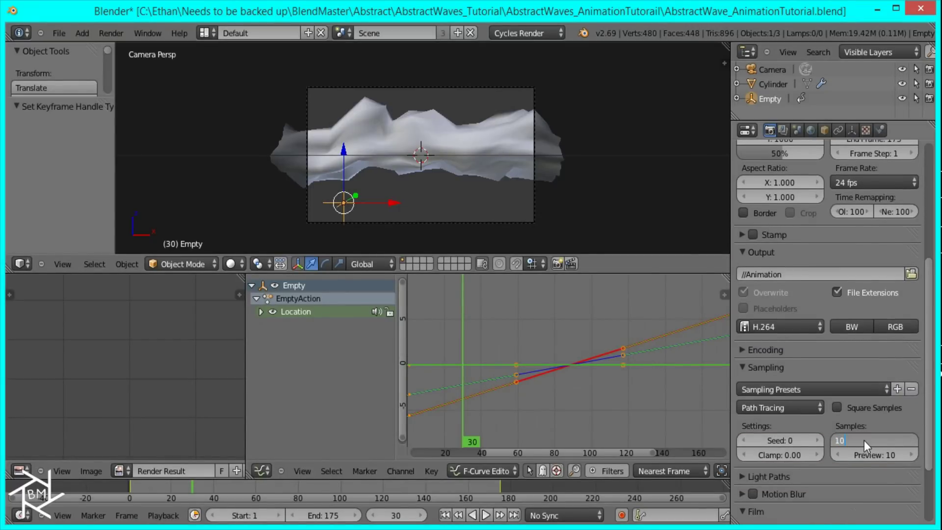
key("Return")
Step: Expand the Performance settings and review the tile size along with the sampling, output and dimension settings
scroll(855, 434, "down", 3)
scroll(854, 434, "down", 2)
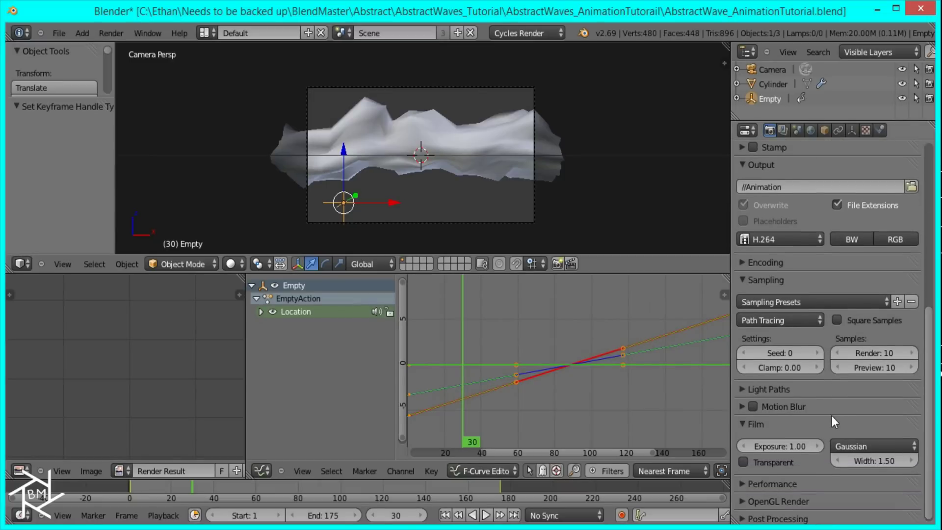
left_click(784, 482)
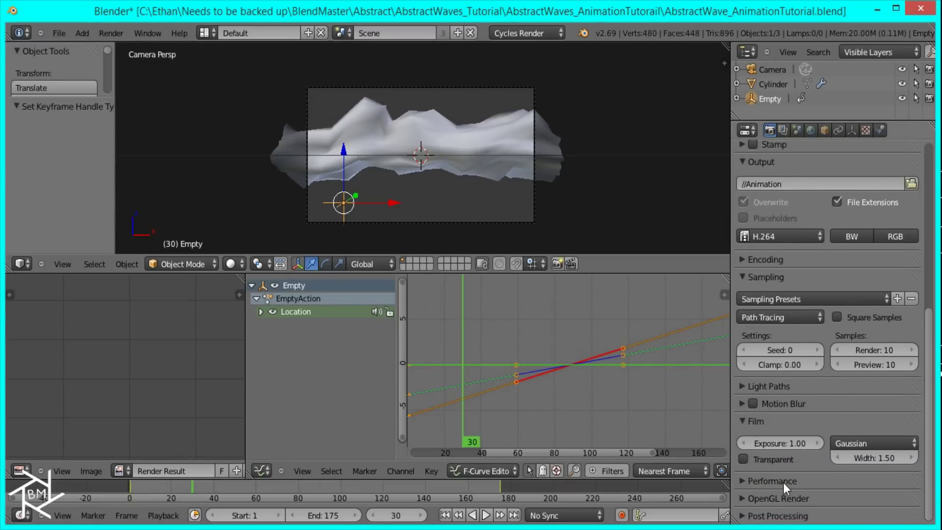
scroll(783, 481, "down", 5)
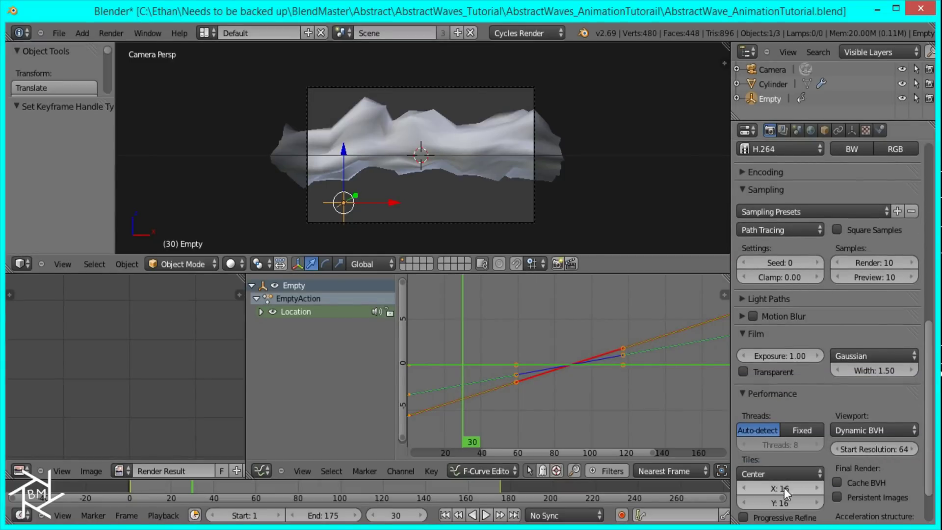
scroll(824, 383, "up", 9)
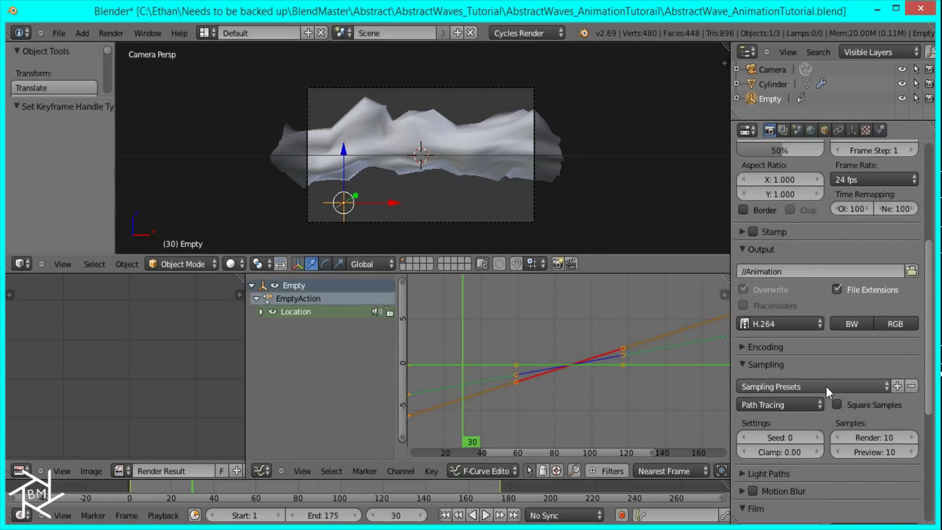
scroll(826, 386, "up", 8)
scroll(828, 391, "down", 12)
scroll(777, 464, "down", 7)
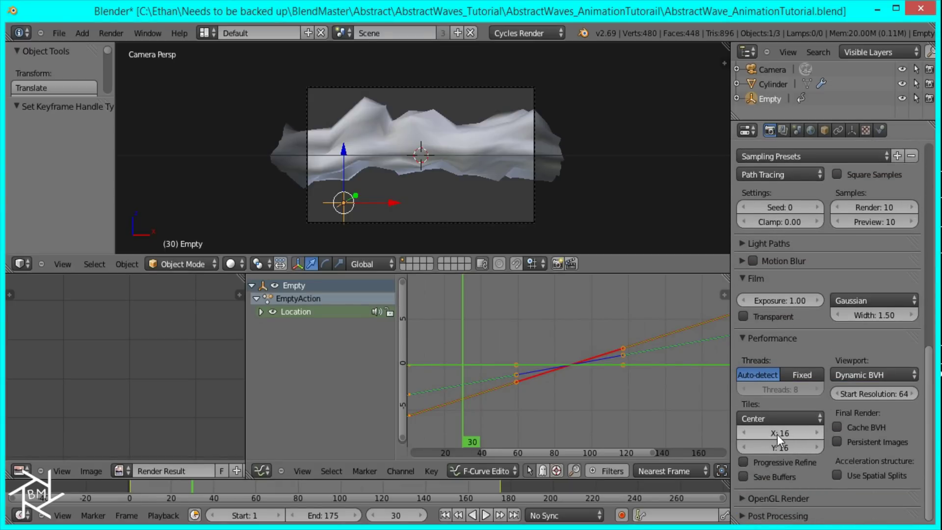
scroll(826, 391, "up", 19)
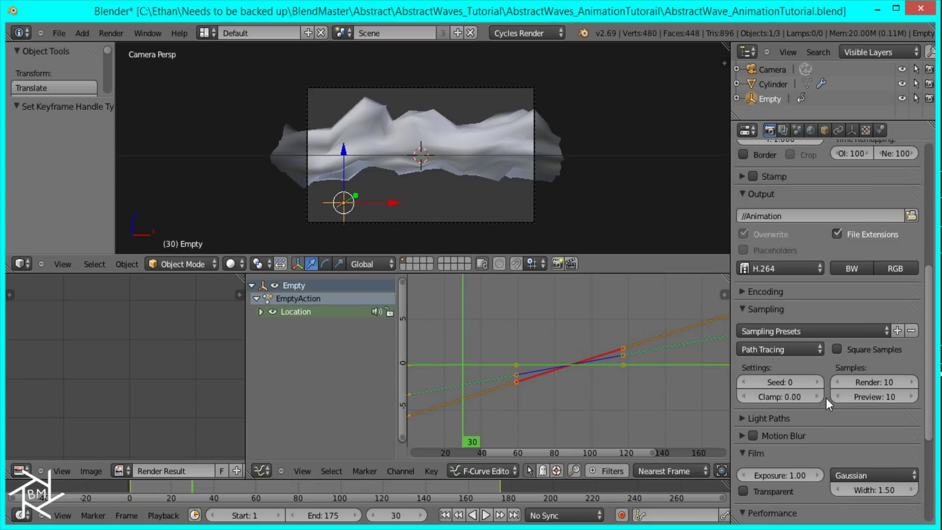
scroll(825, 399, "up", 3)
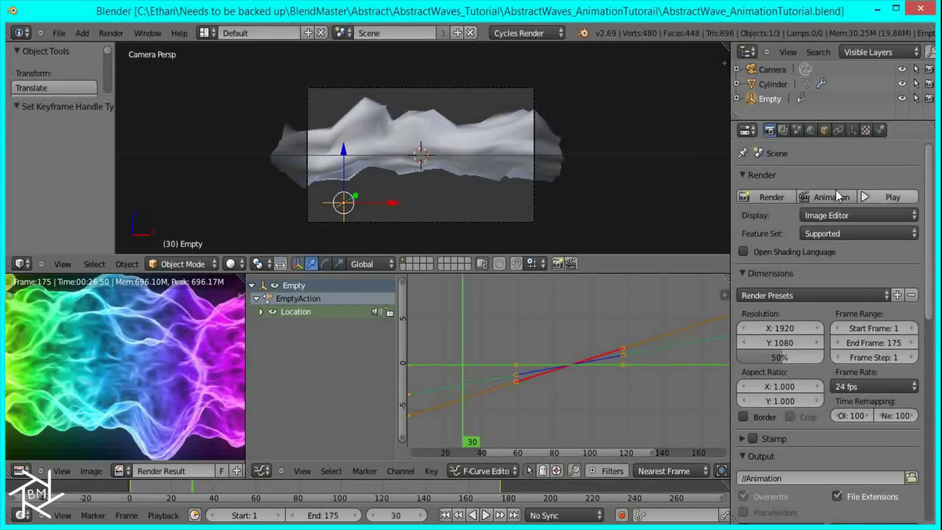
Step: Play back the rendered animation and maximize its player window
key("ctrl+F11")
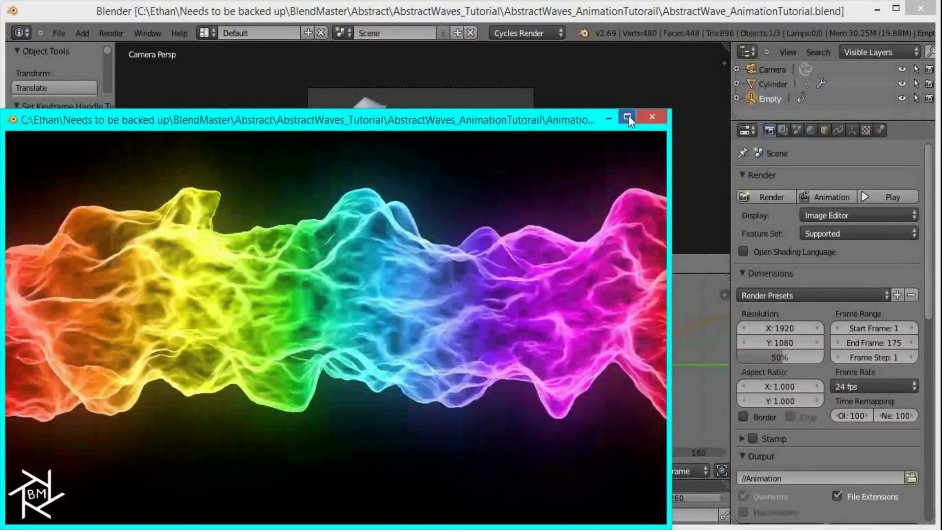
left_click(634, 116)
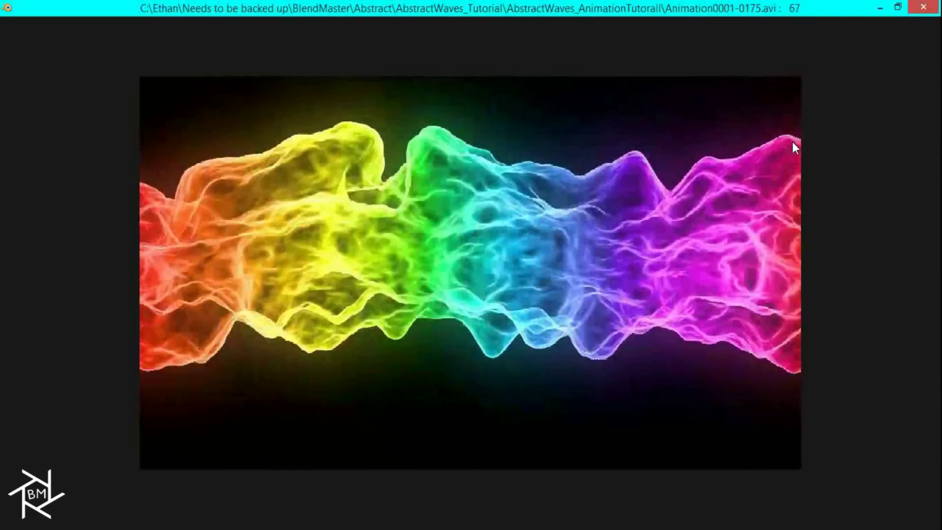